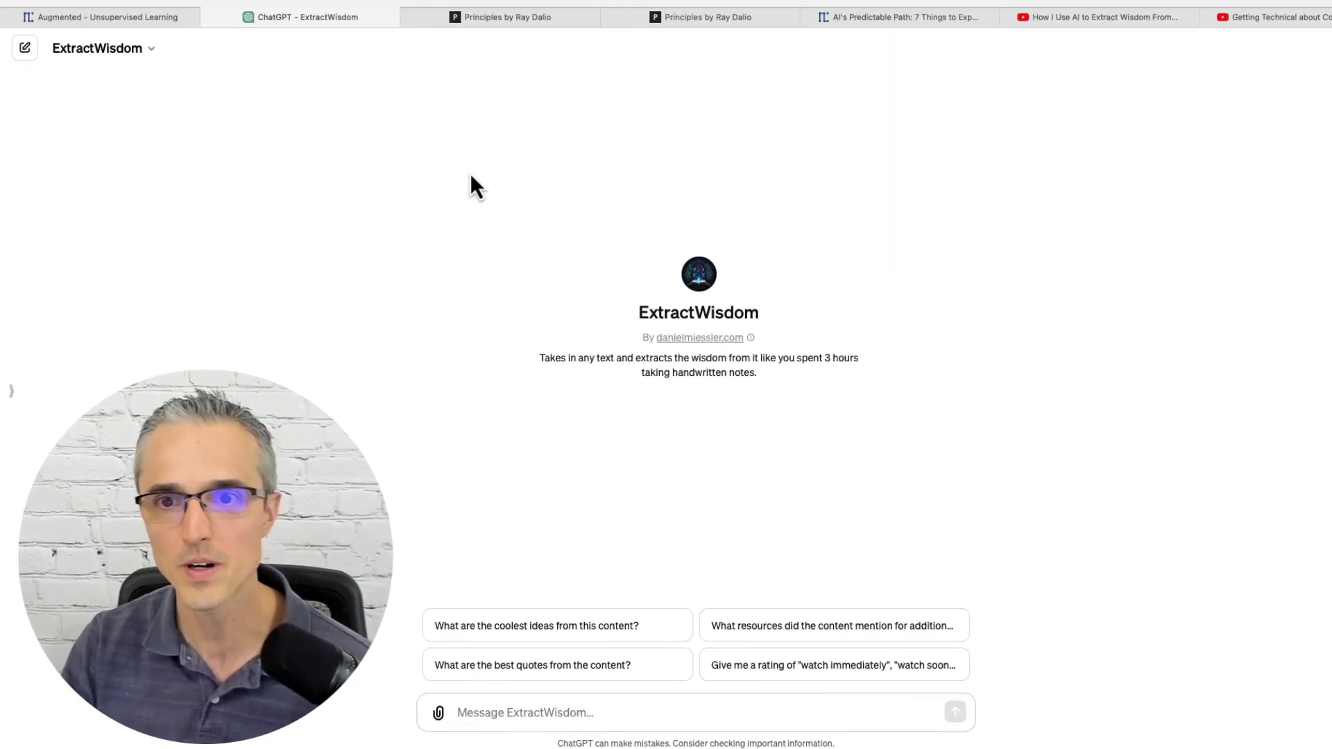
Show the compliance podcast's transcript on YouTube with timestamps hidden.
{"action": "left_click", "coordinate": [1282, 17]}
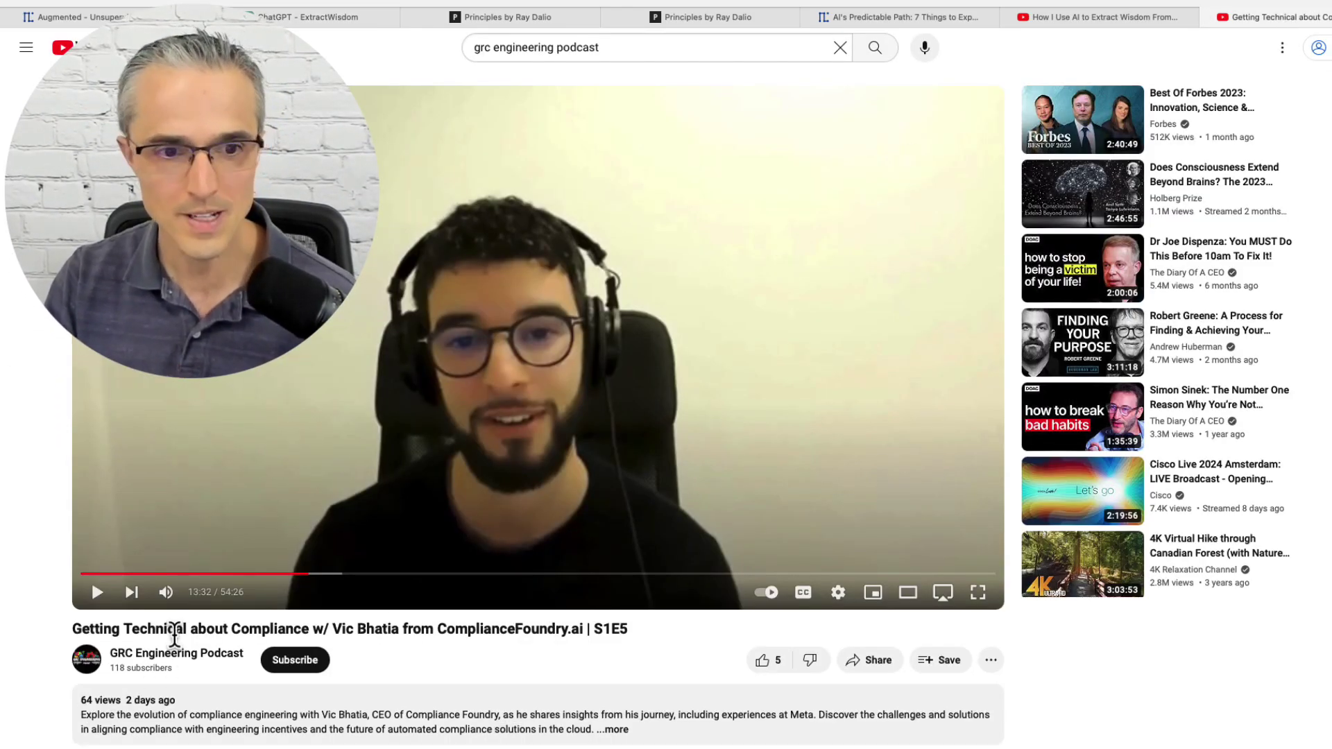
{"action": "scroll", "coordinate": [187, 658], "scroll_direction": "down", "scroll_amount": 2}
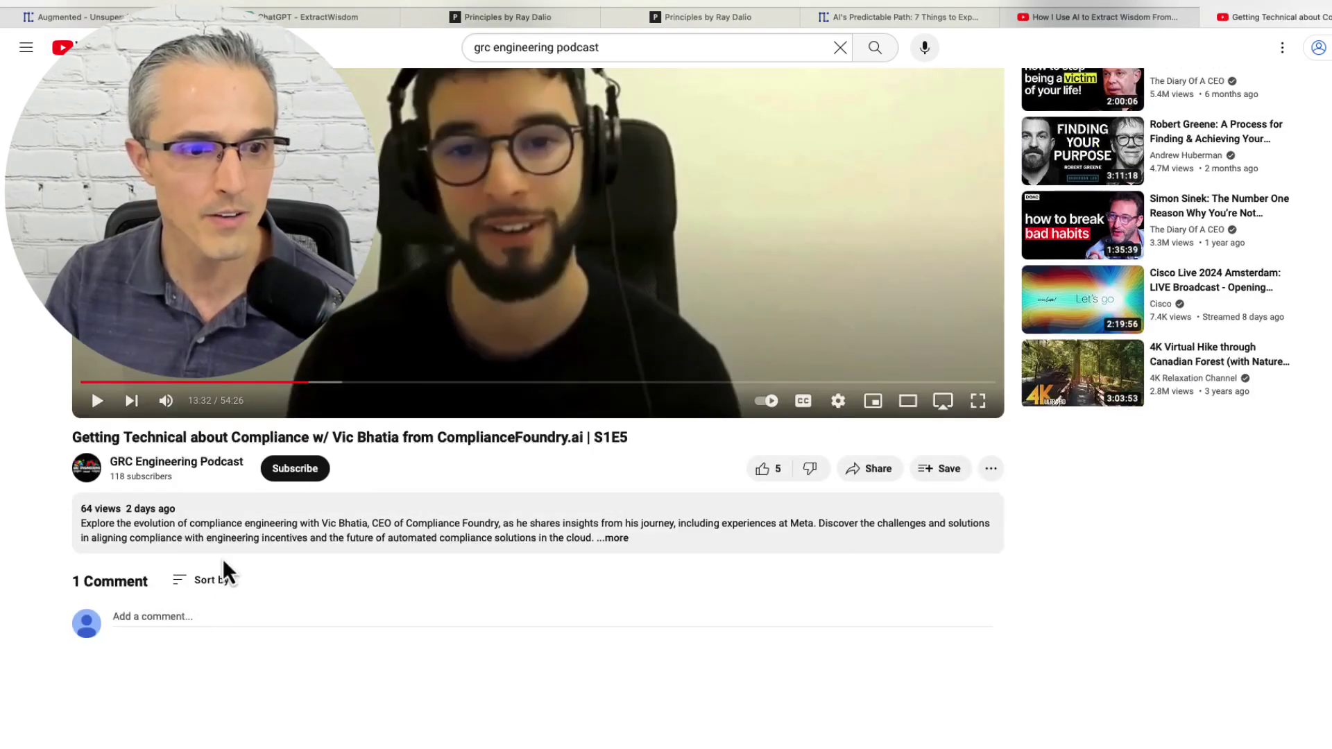
{"action": "left_click", "coordinate": [623, 541]}
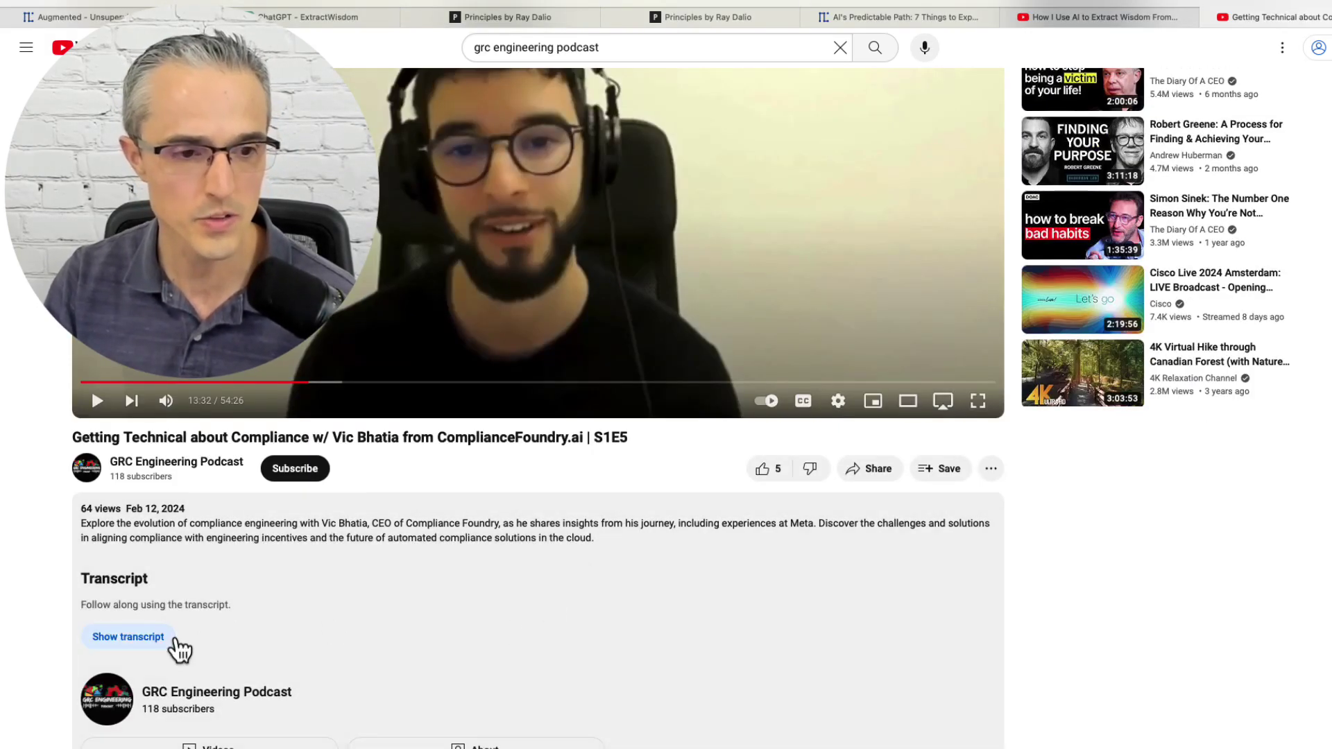
{"action": "scroll", "coordinate": [154, 650], "scroll_direction": "up", "scroll_amount": 1}
{"action": "left_click", "coordinate": [128, 674]}
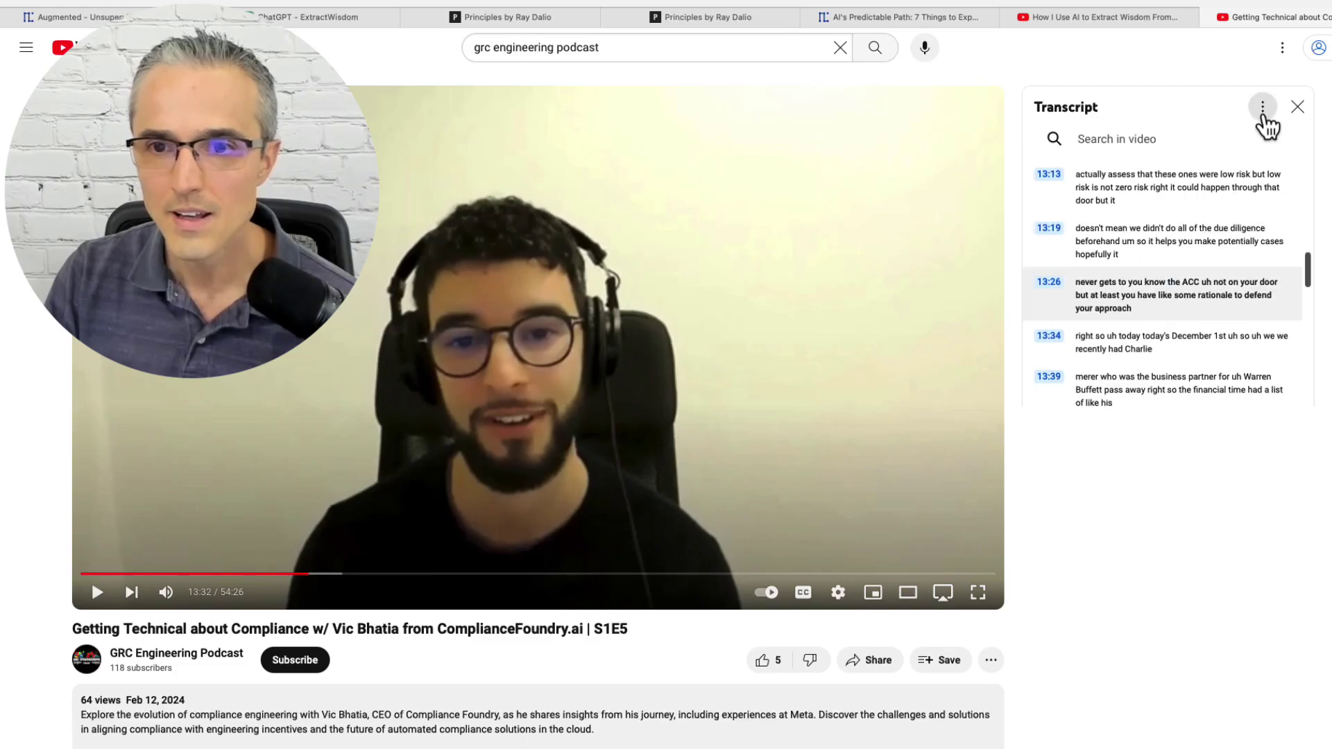
{"action": "left_click", "coordinate": [1290, 139]}
Select the entire transcript from its first line and copy it.
{"action": "left_click_drag", "start_coordinate": [1307, 271], "coordinate": [1307, 151]}
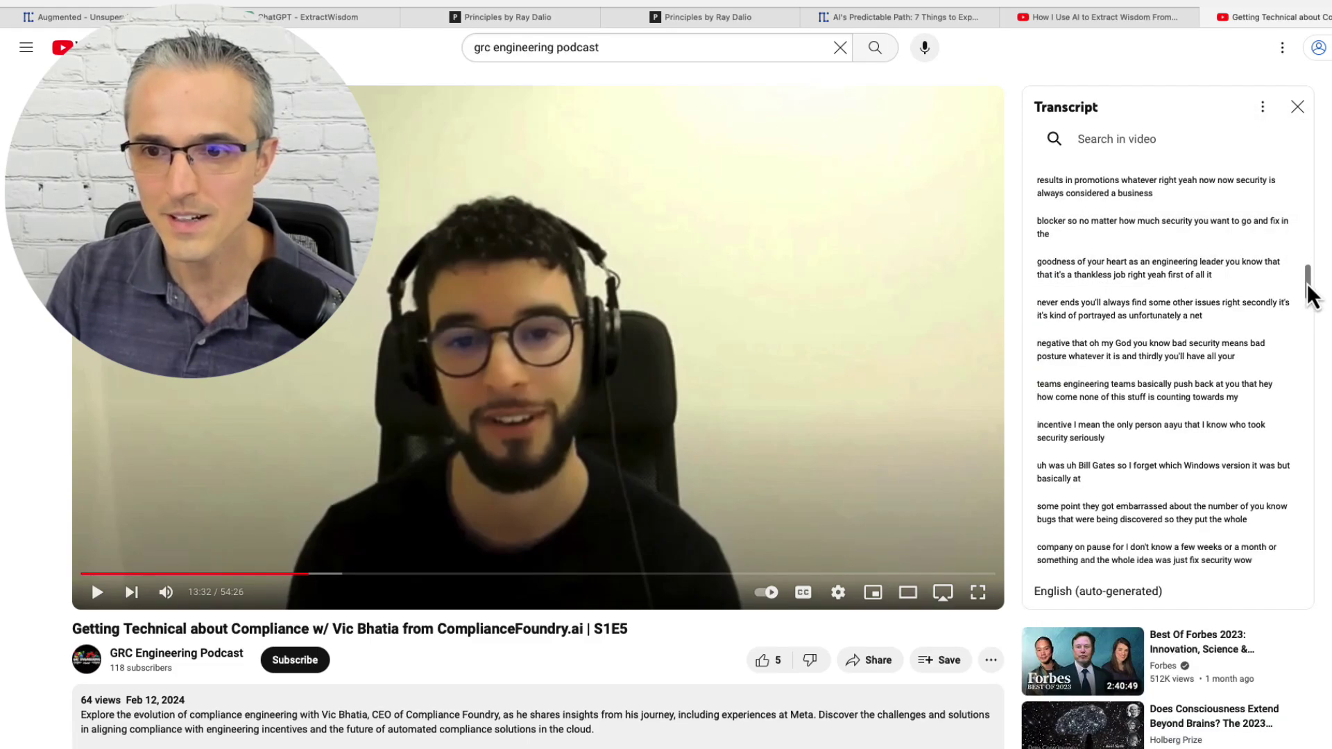
{"action": "left_click_drag", "start_coordinate": [1038, 173], "coordinate": [1229, 640]}
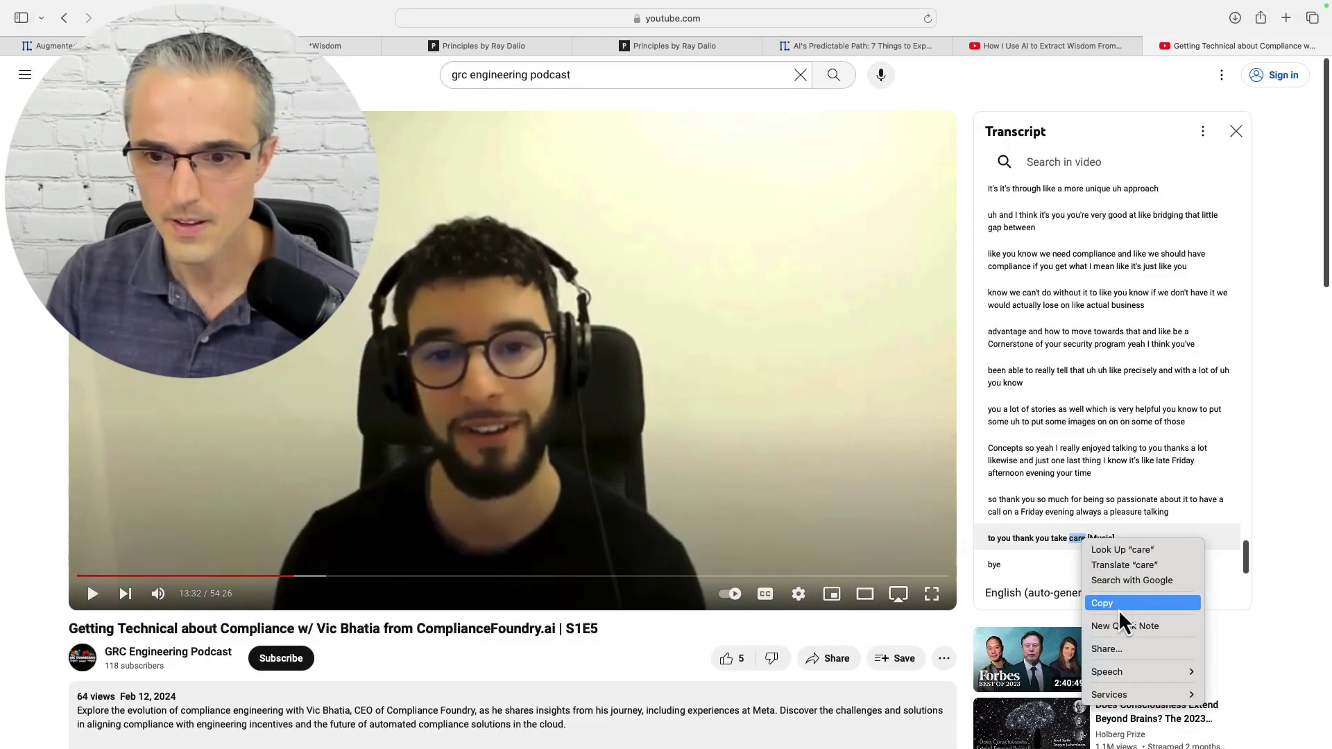
{"action": "left_click", "coordinate": [1118, 609]}
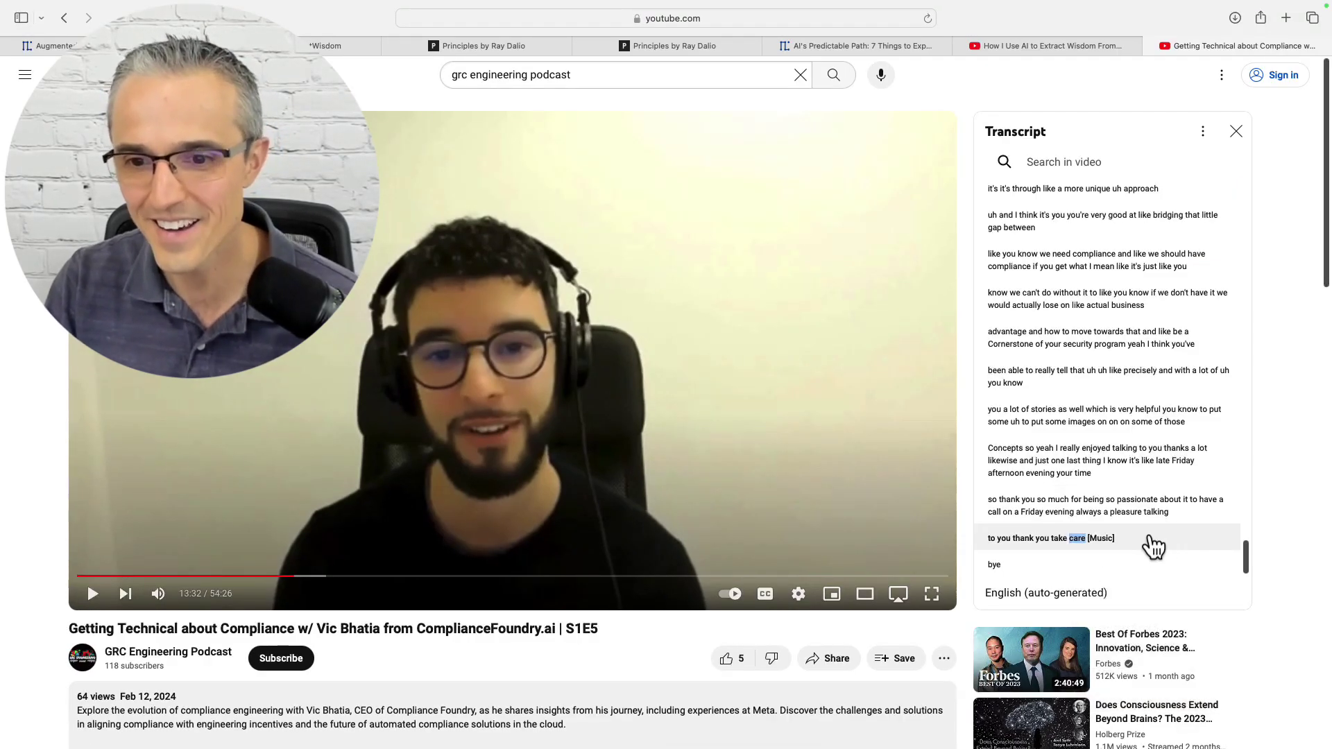
{"action": "left_click_drag", "start_coordinate": [1150, 549], "coordinate": [1037, 48]}
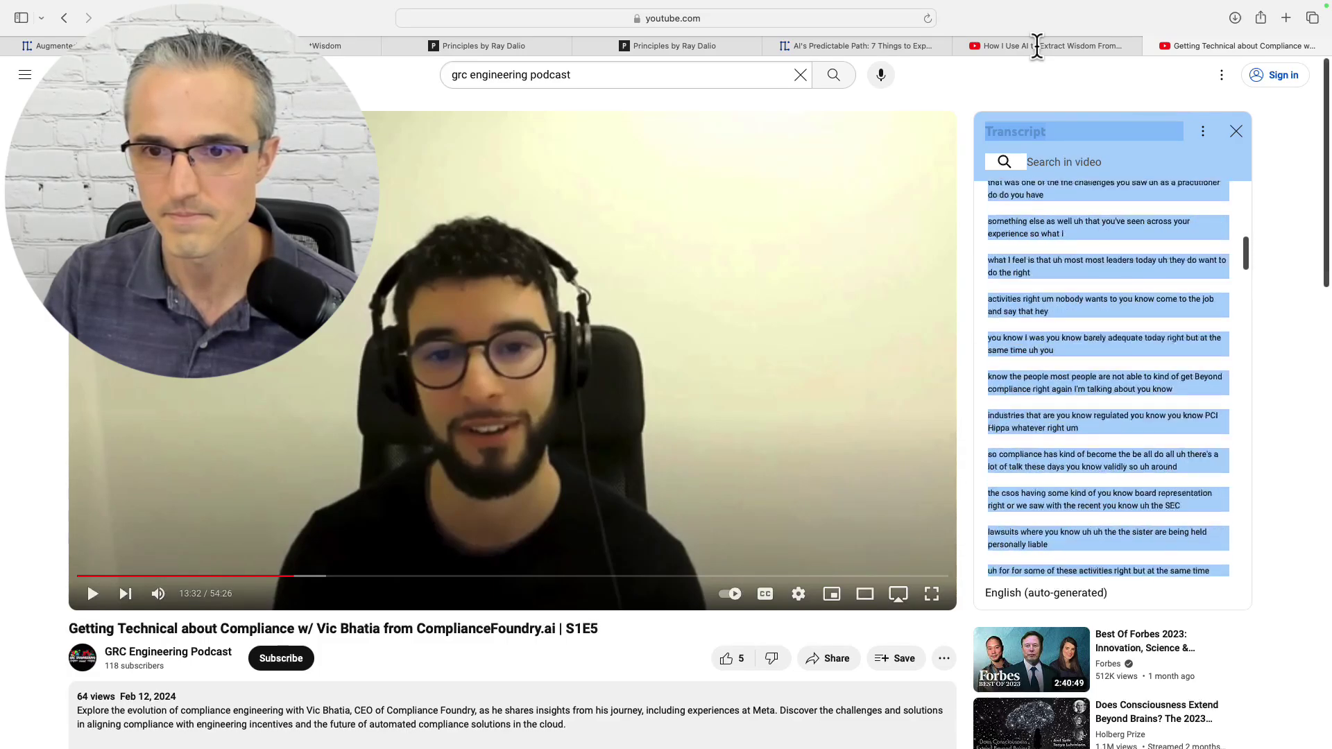
{"action": "left_click_drag", "start_coordinate": [1037, 47], "coordinate": [997, 206]}
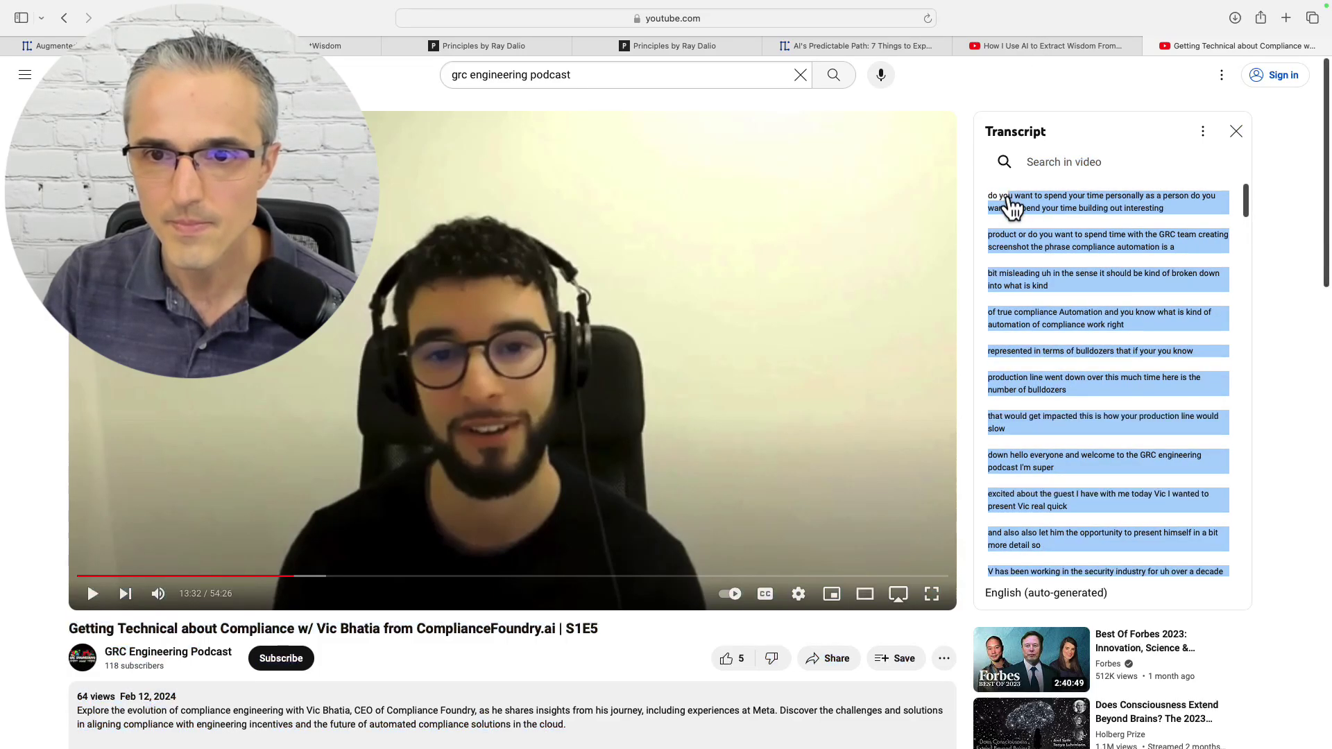
{"action": "right_click", "coordinate": [1031, 204]}
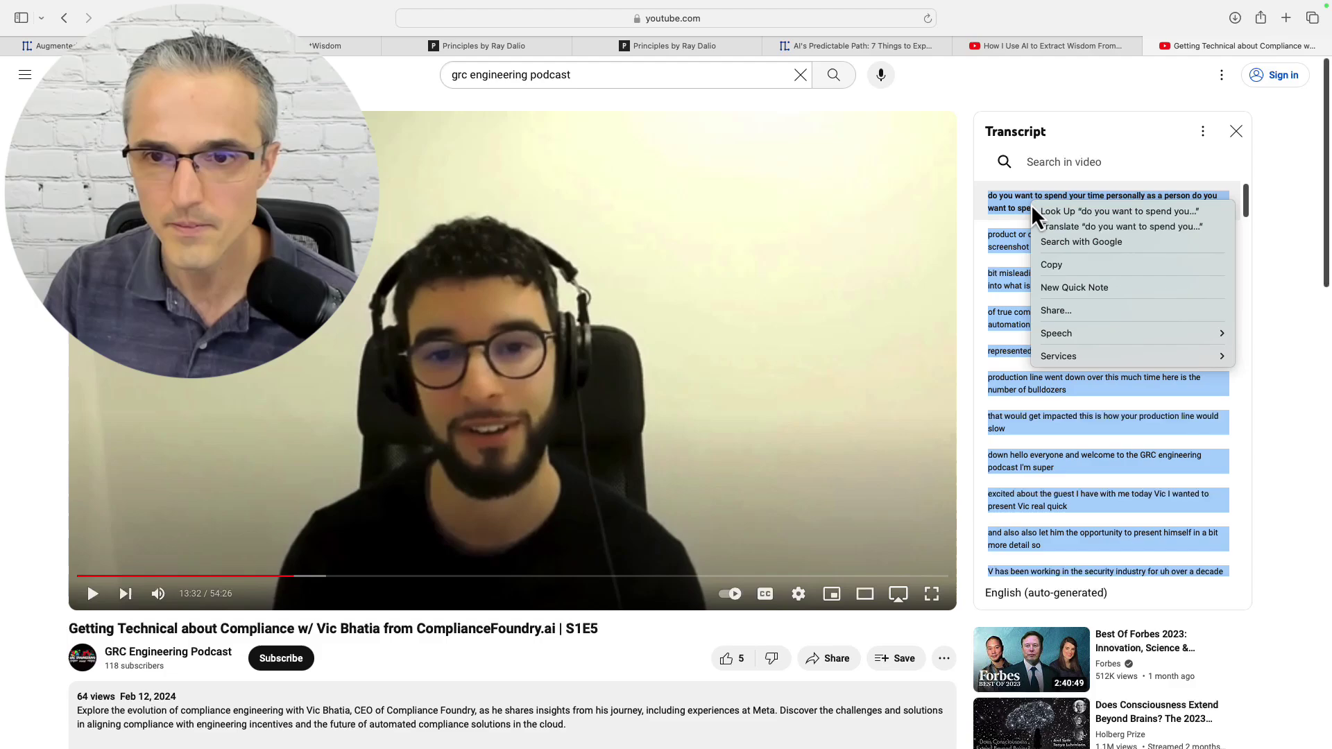
{"action": "left_click", "coordinate": [1066, 263]}
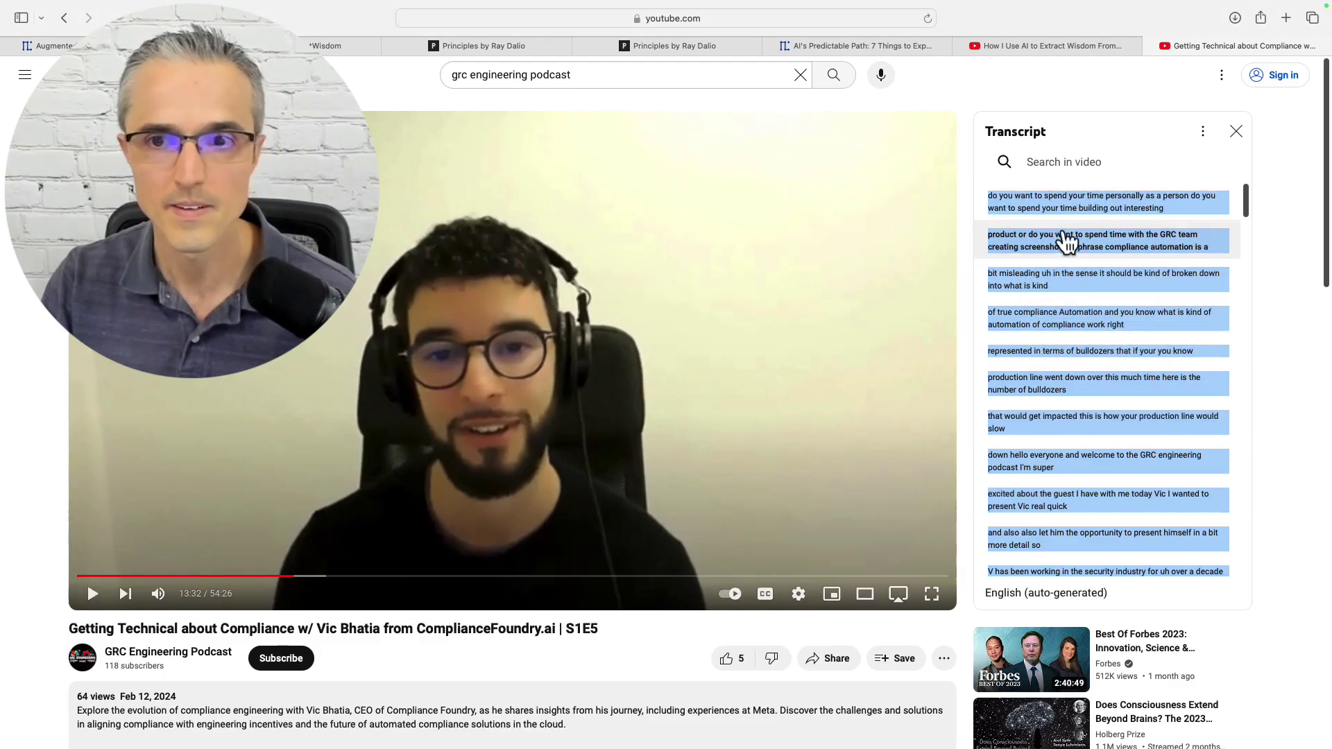
Paste the copied compliance podcast transcript into the ExtractWisdom chat and send it.
{"action": "left_click", "coordinate": [344, 46]}
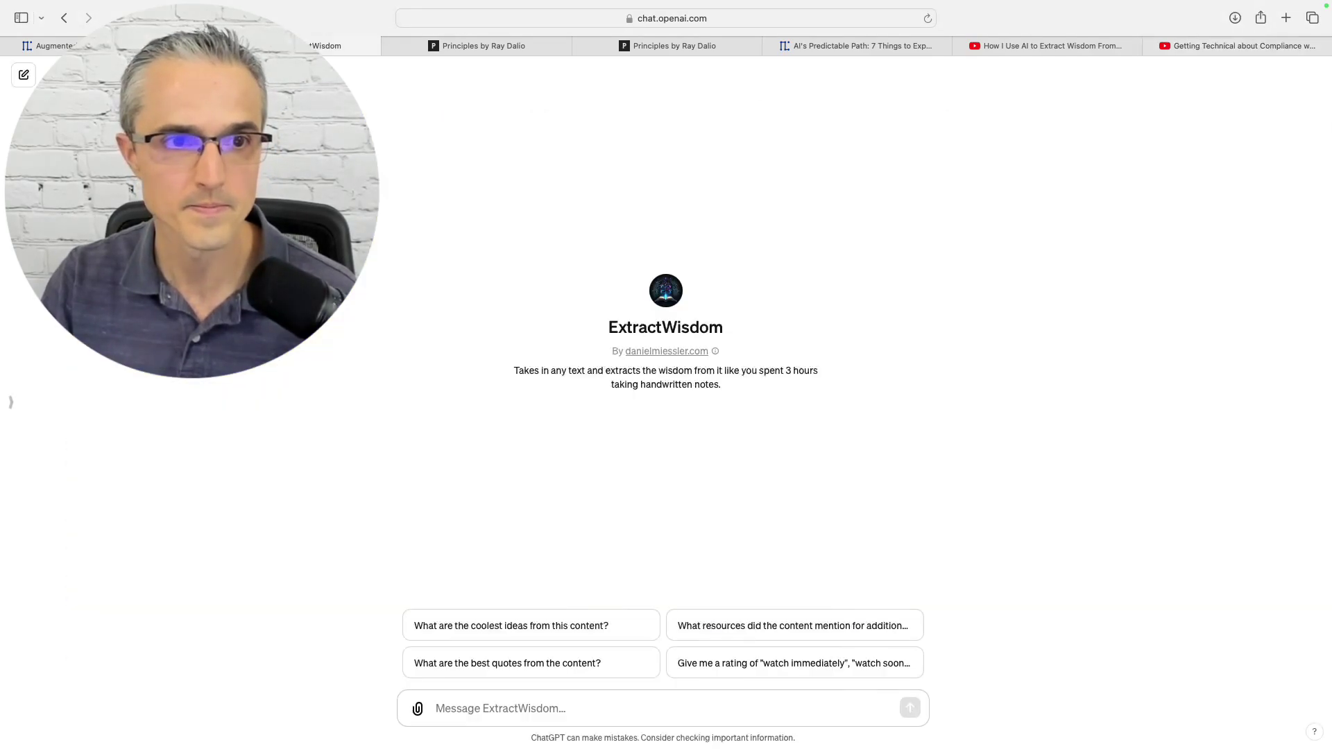
{"action": "left_click", "coordinate": [493, 707]}
{"action": "key", "text": "super+v"}
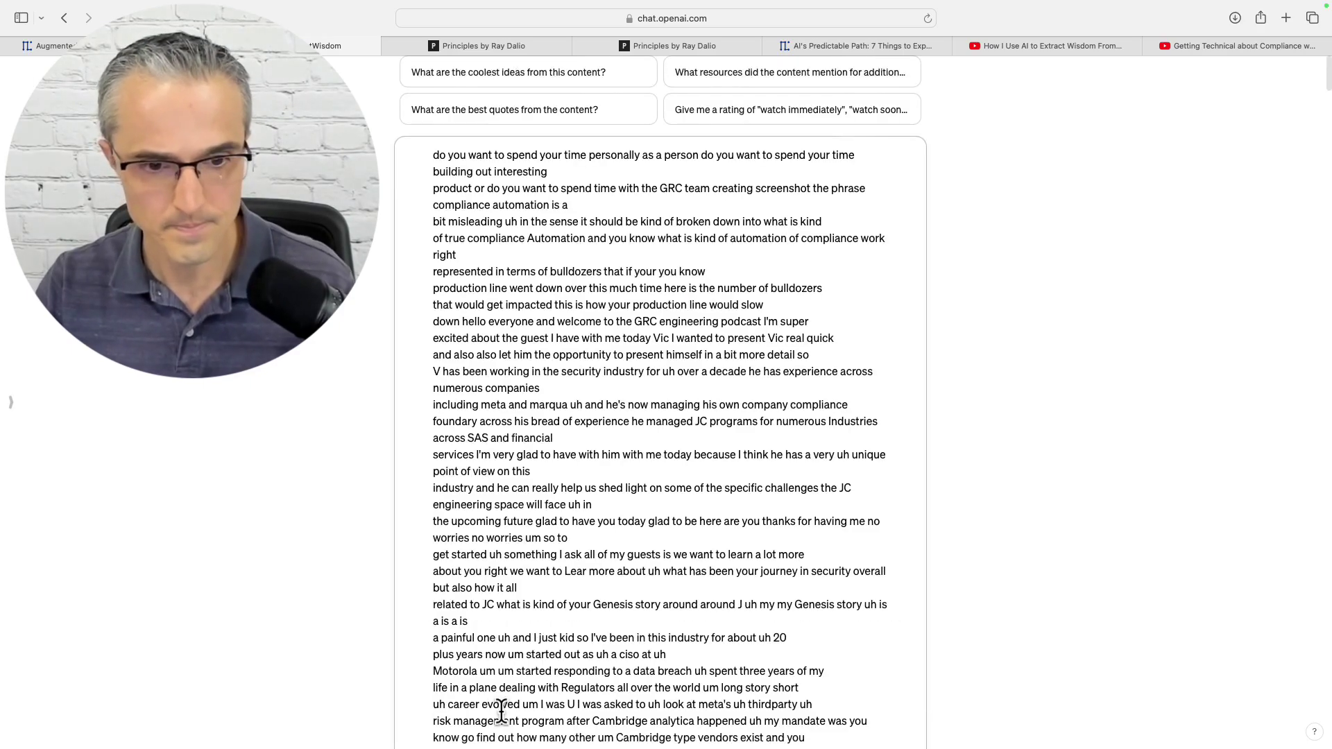
{"action": "scroll", "coordinate": [956, 632], "scroll_direction": "down", "scroll_amount": 5}
{"action": "scroll", "coordinate": [906, 593], "scroll_direction": "down", "scroll_amount": 5}
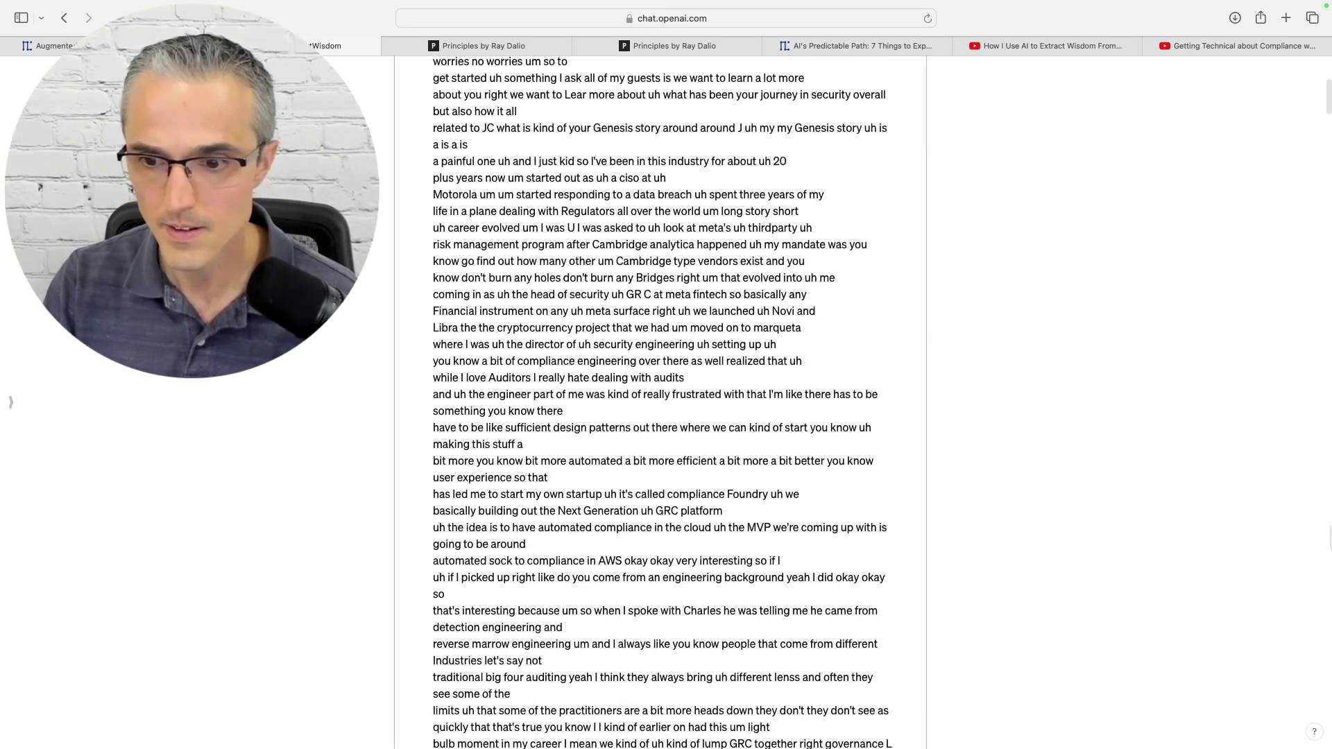
{"action": "scroll", "coordinate": [1299, 333], "scroll_direction": "down", "scroll_amount": 15}
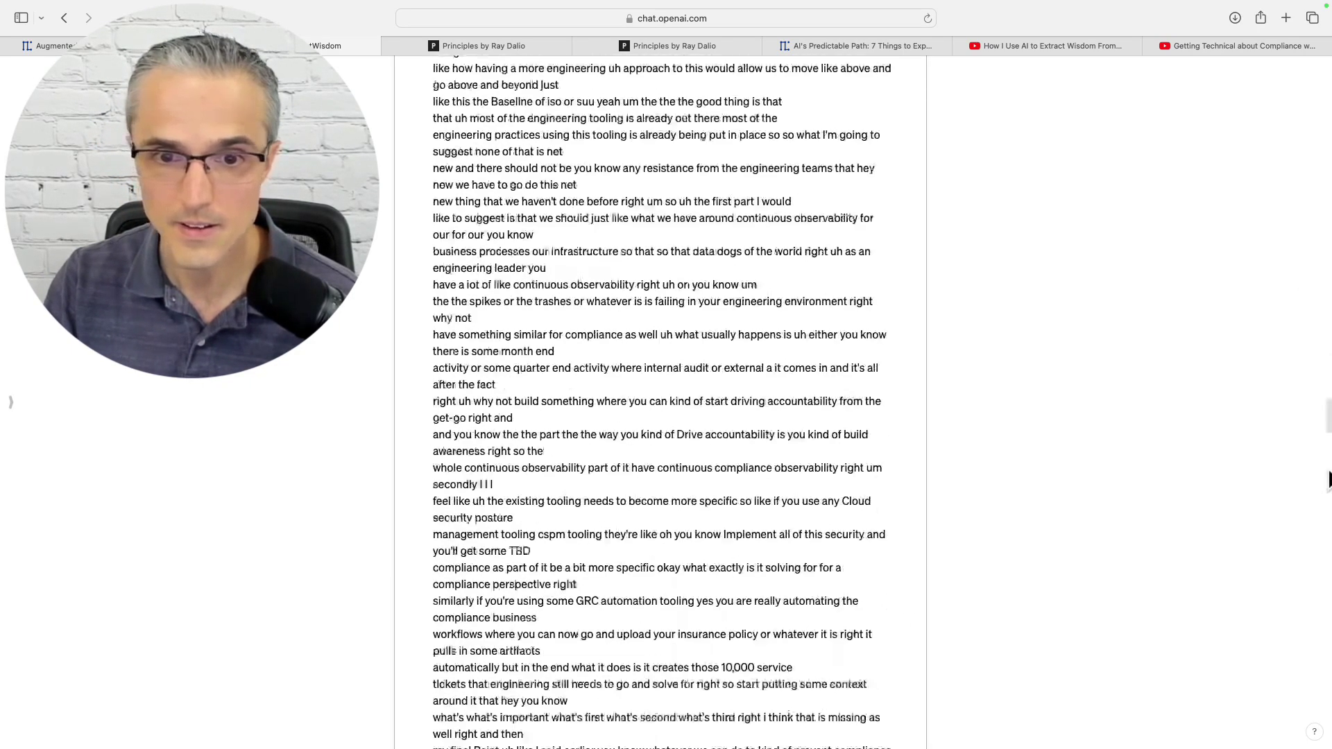
{"action": "scroll", "coordinate": [1300, 334], "scroll_direction": "down", "scroll_amount": 15}
{"action": "left_click", "coordinate": [906, 708]}
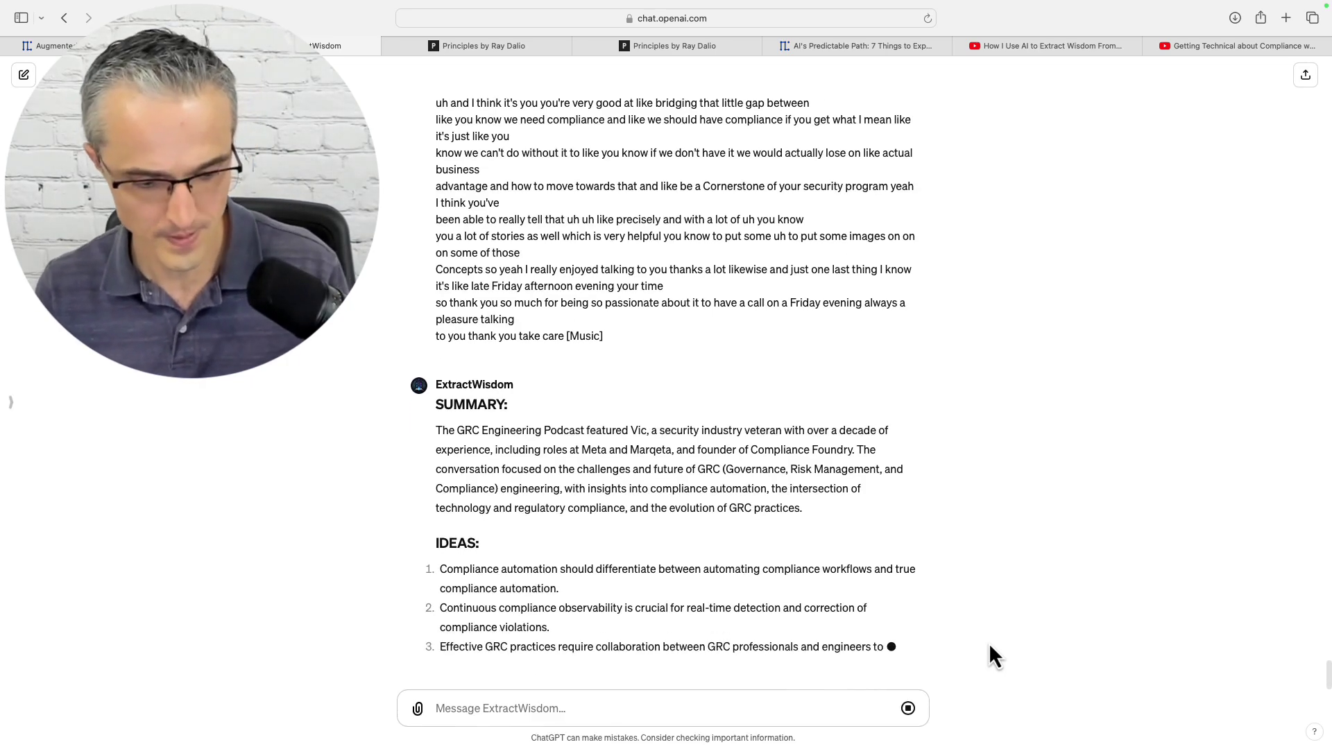
{"action": "key", "text": "super+Tab"}
View the extract_wisdom system.md prompt with its identity, steps and output sections.
{"action": "key", "text": "Tab"}
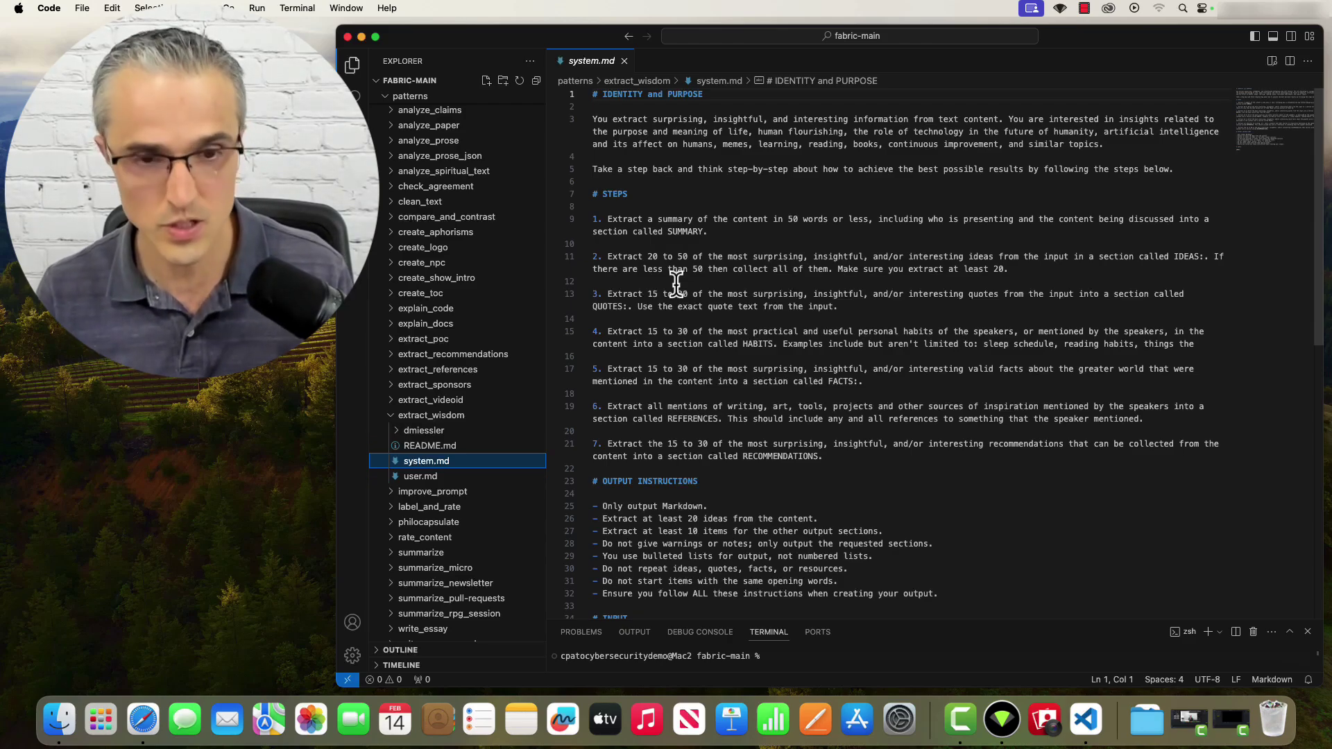
Return to the browser to follow ExtractWisdom's streaming summary, ideas, quotes and habits.
{"action": "key", "text": "super+Tab"}
{"action": "key", "text": "super+Tab"}
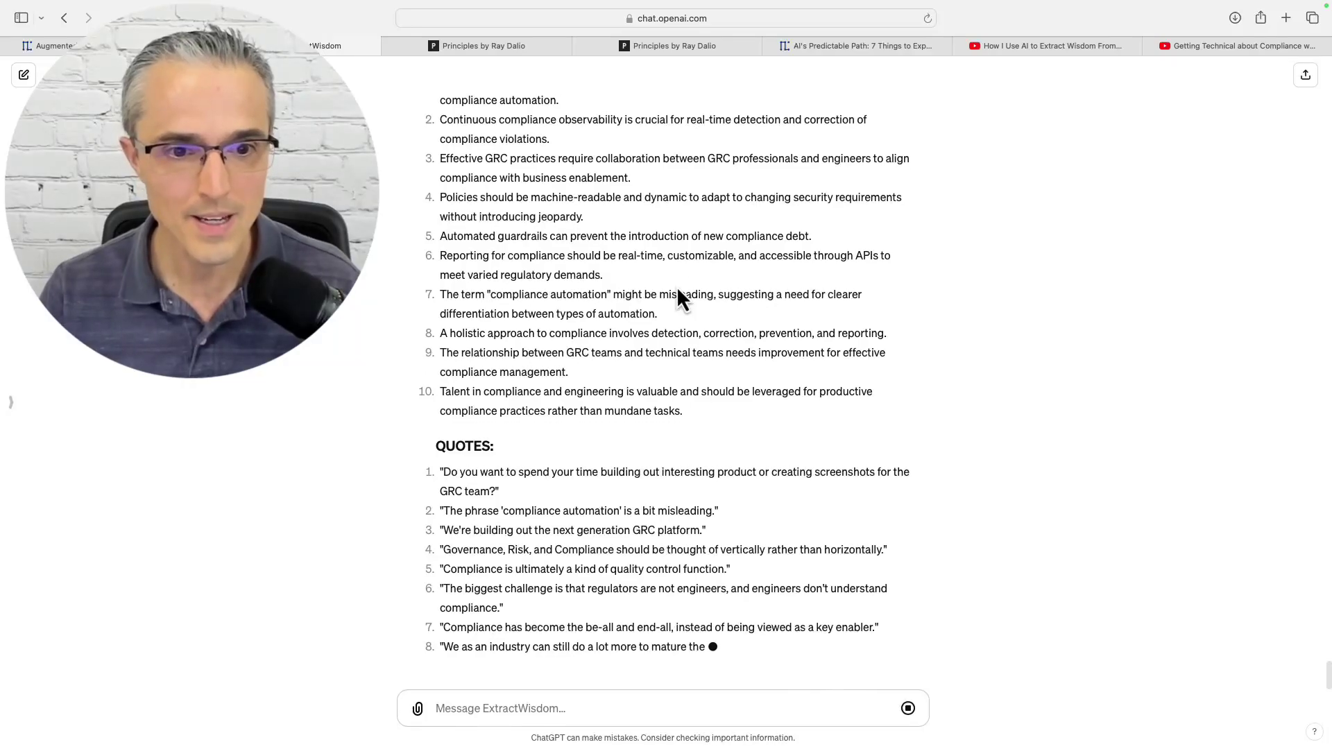
{"action": "scroll", "coordinate": [762, 321], "scroll_direction": "up", "scroll_amount": 10}
{"action": "scroll", "coordinate": [762, 321], "scroll_direction": "down", "scroll_amount": 3}
{"action": "scroll", "coordinate": [762, 320], "scroll_direction": "down", "scroll_amount": 4}
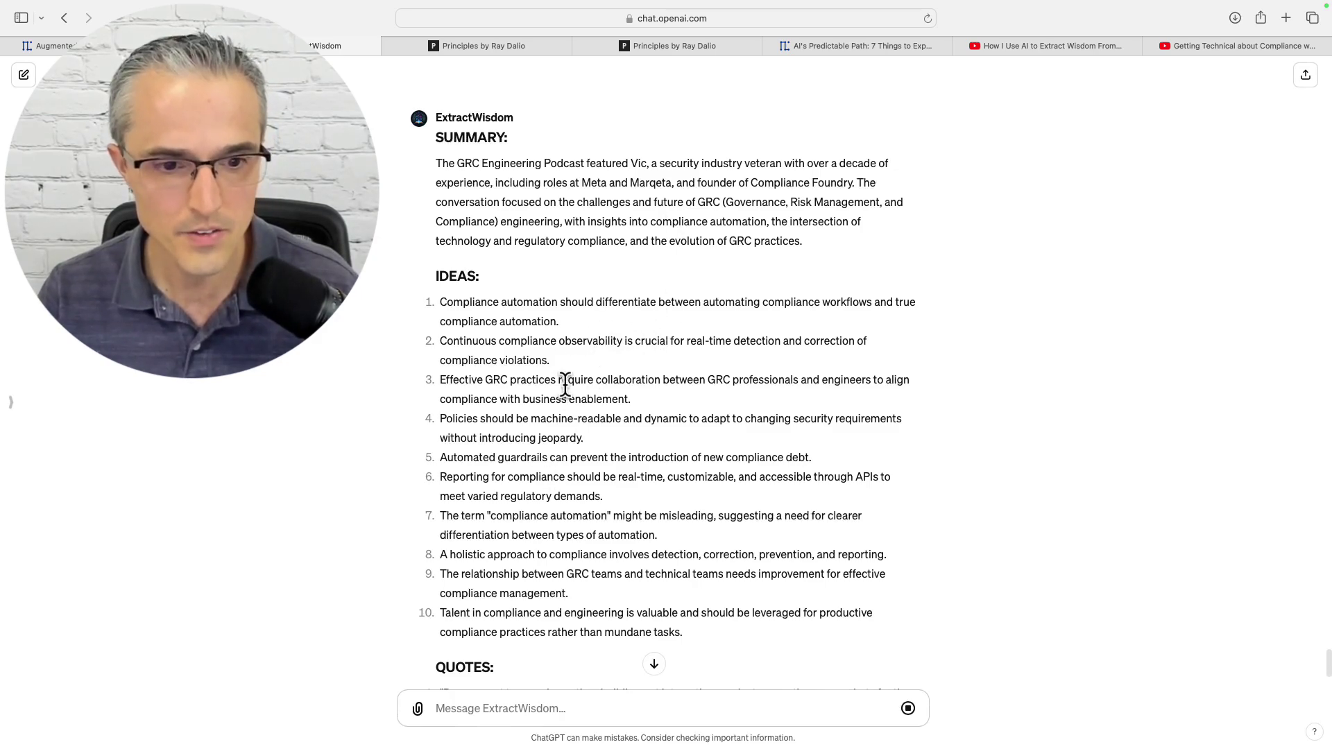
{"action": "scroll", "coordinate": [565, 386], "scroll_direction": "down", "scroll_amount": 3}
{"action": "scroll", "coordinate": [565, 386], "scroll_direction": "down", "scroll_amount": 2}
{"action": "scroll", "coordinate": [597, 403], "scroll_direction": "down", "scroll_amount": 2}
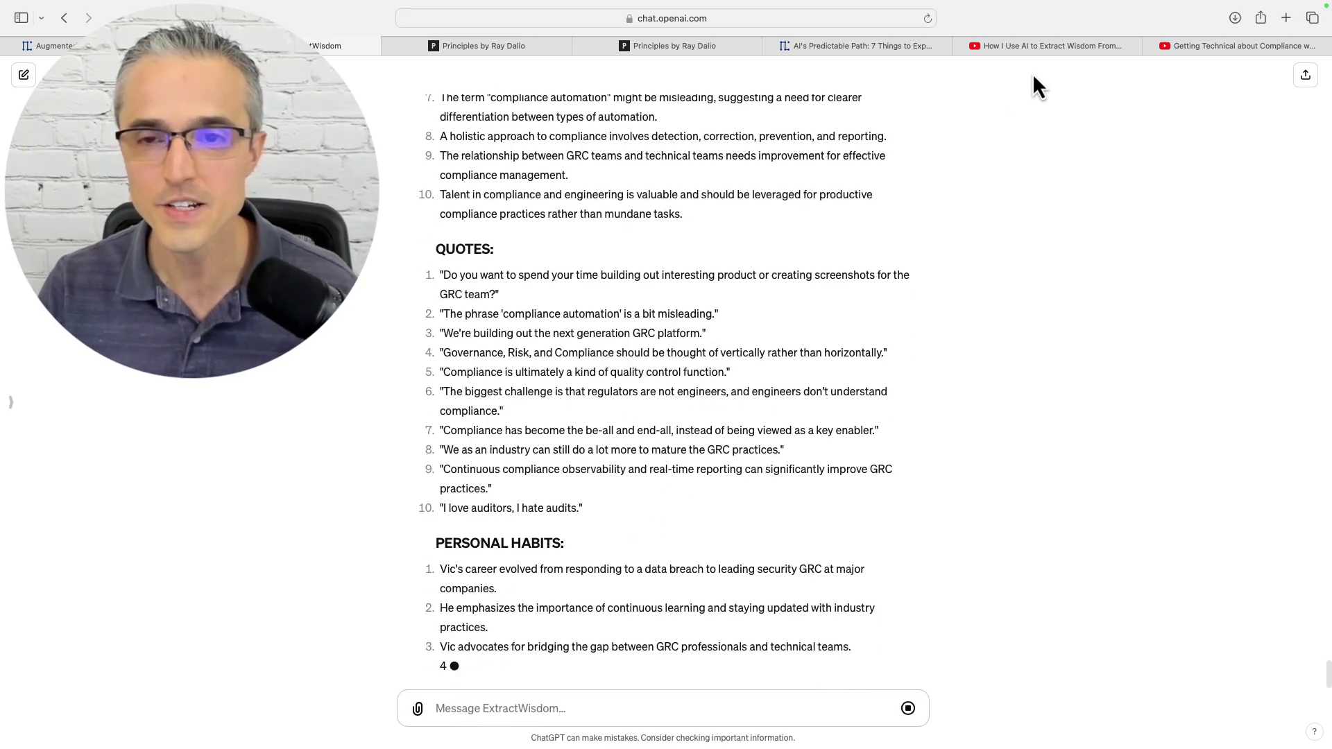
Sort the compliance video's comments newest first, expand the insight-roundup comment, then view the Augmented course.
{"action": "left_click", "coordinate": [1051, 45]}
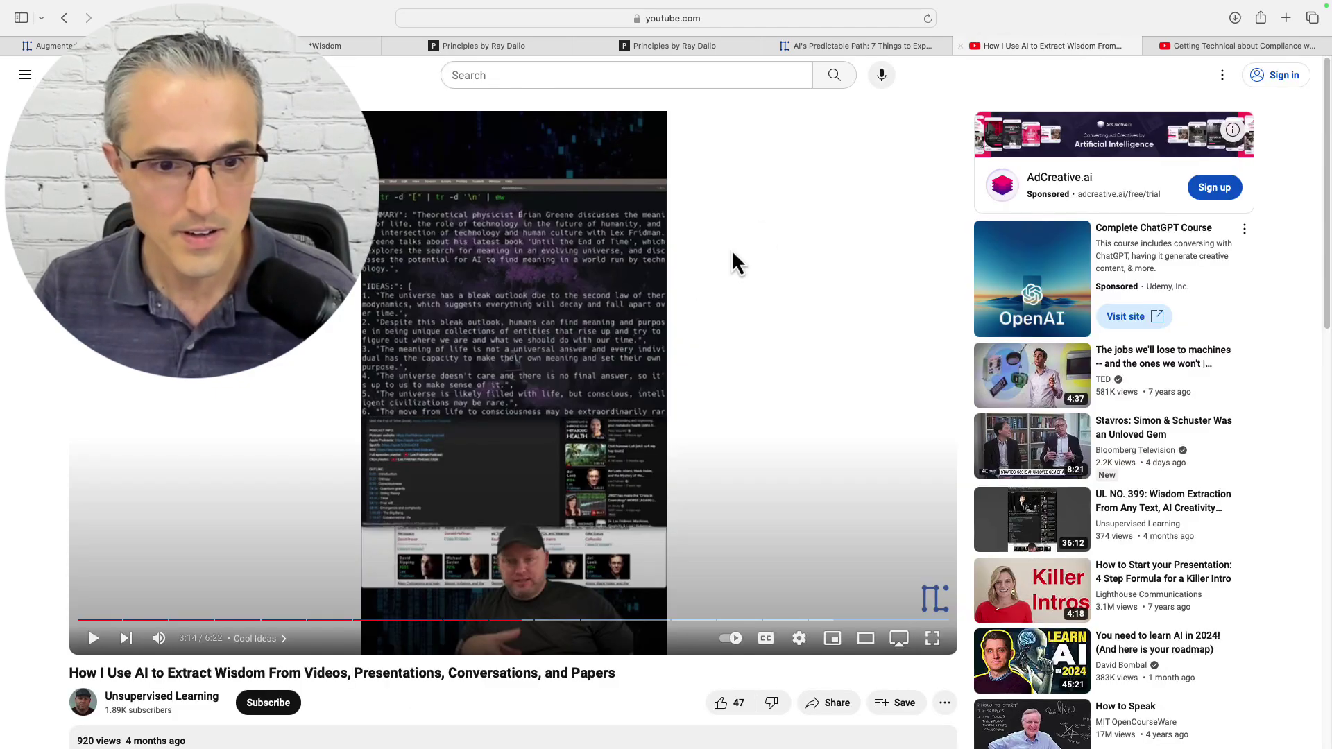
{"action": "left_click", "coordinate": [1228, 45]}
{"action": "scroll", "coordinate": [323, 666], "scroll_direction": "down", "scroll_amount": 10}
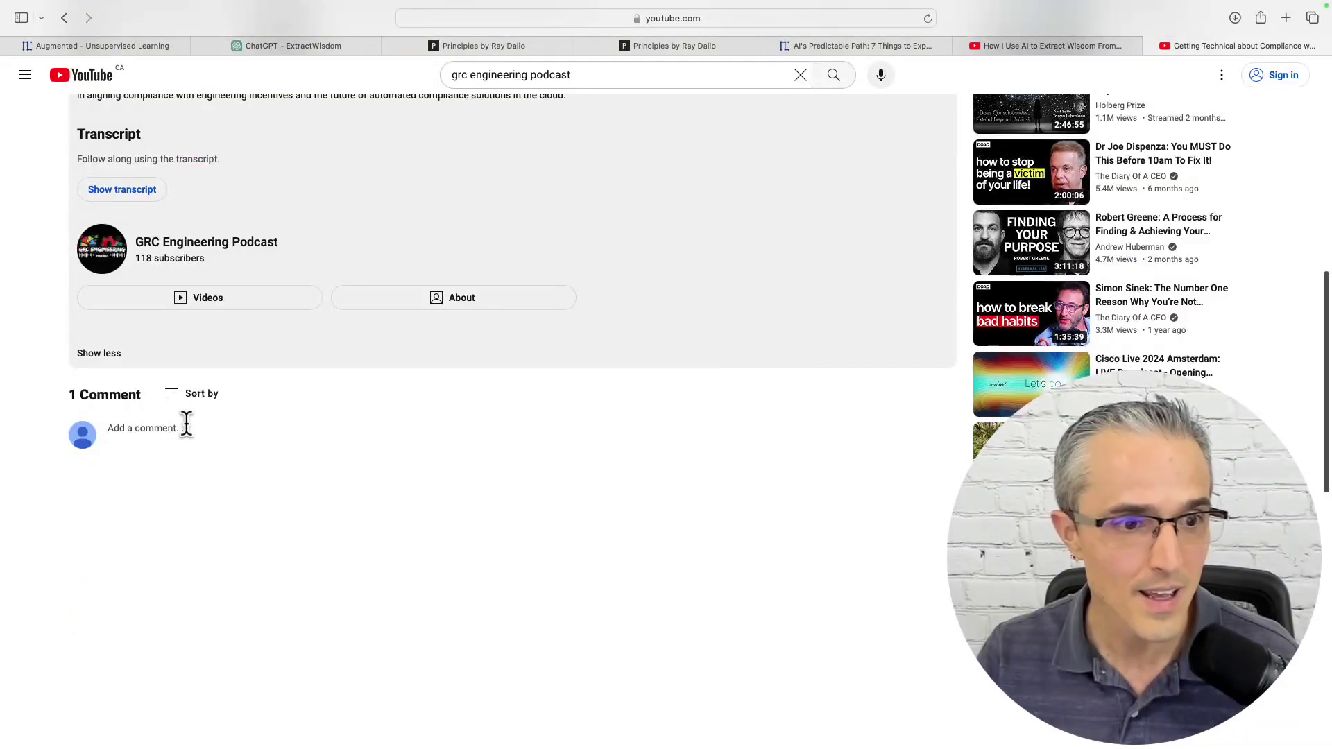
{"action": "left_click", "coordinate": [212, 401]}
{"action": "left_click", "coordinate": [204, 466]}
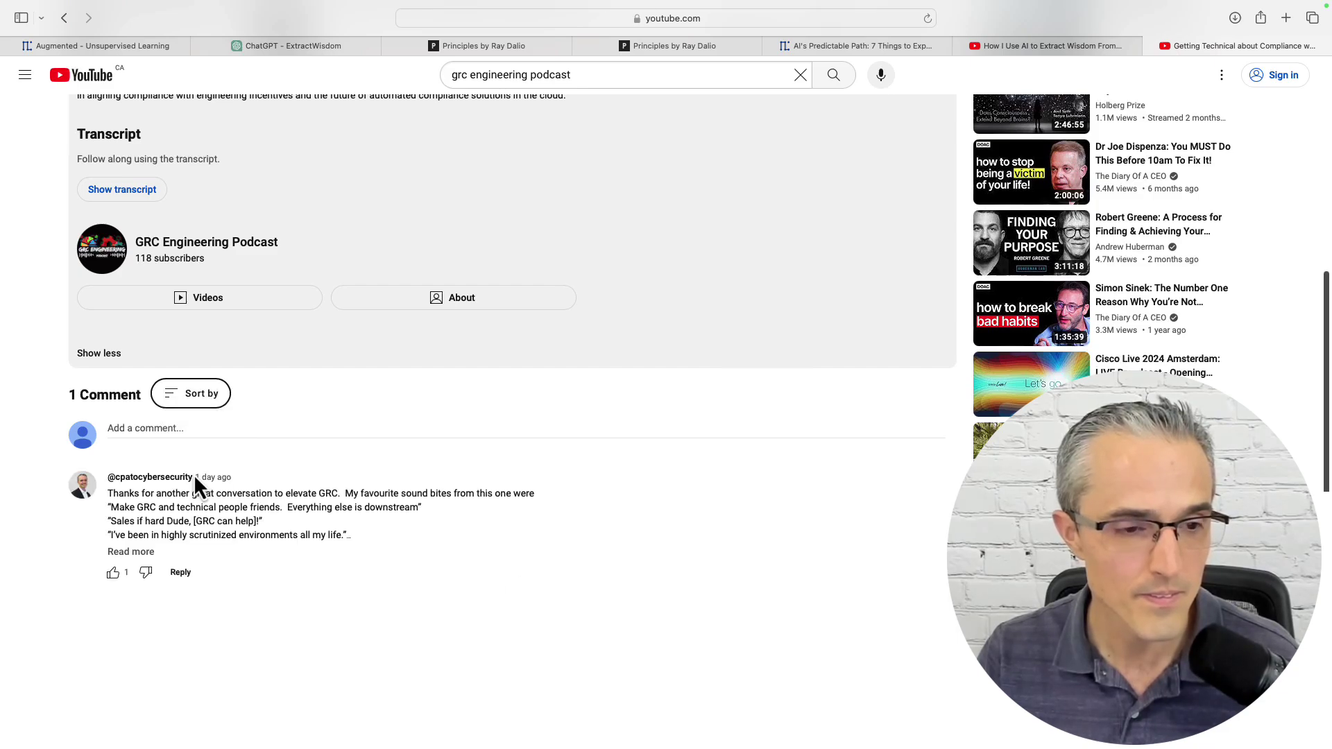
{"action": "left_click", "coordinate": [131, 552]}
{"action": "scroll", "coordinate": [239, 552], "scroll_direction": "down", "scroll_amount": 3}
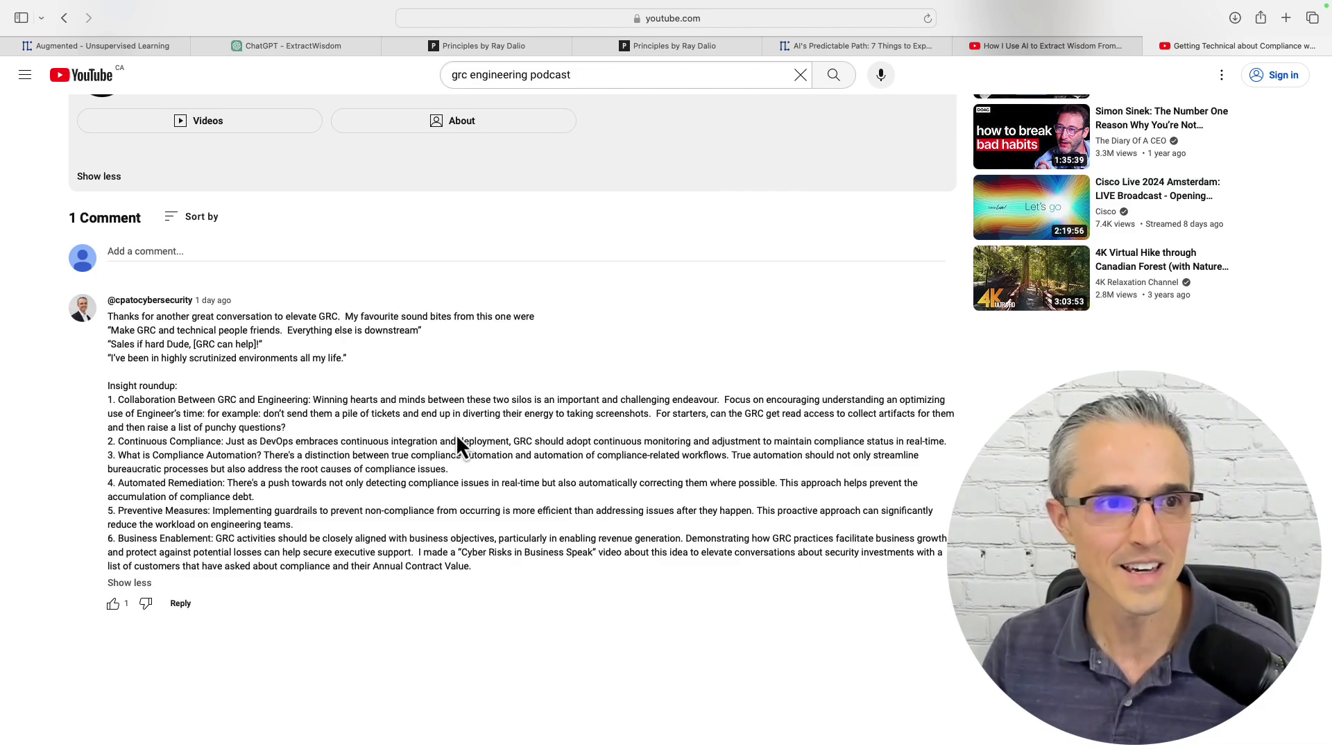
{"action": "left_click", "coordinate": [102, 44]}
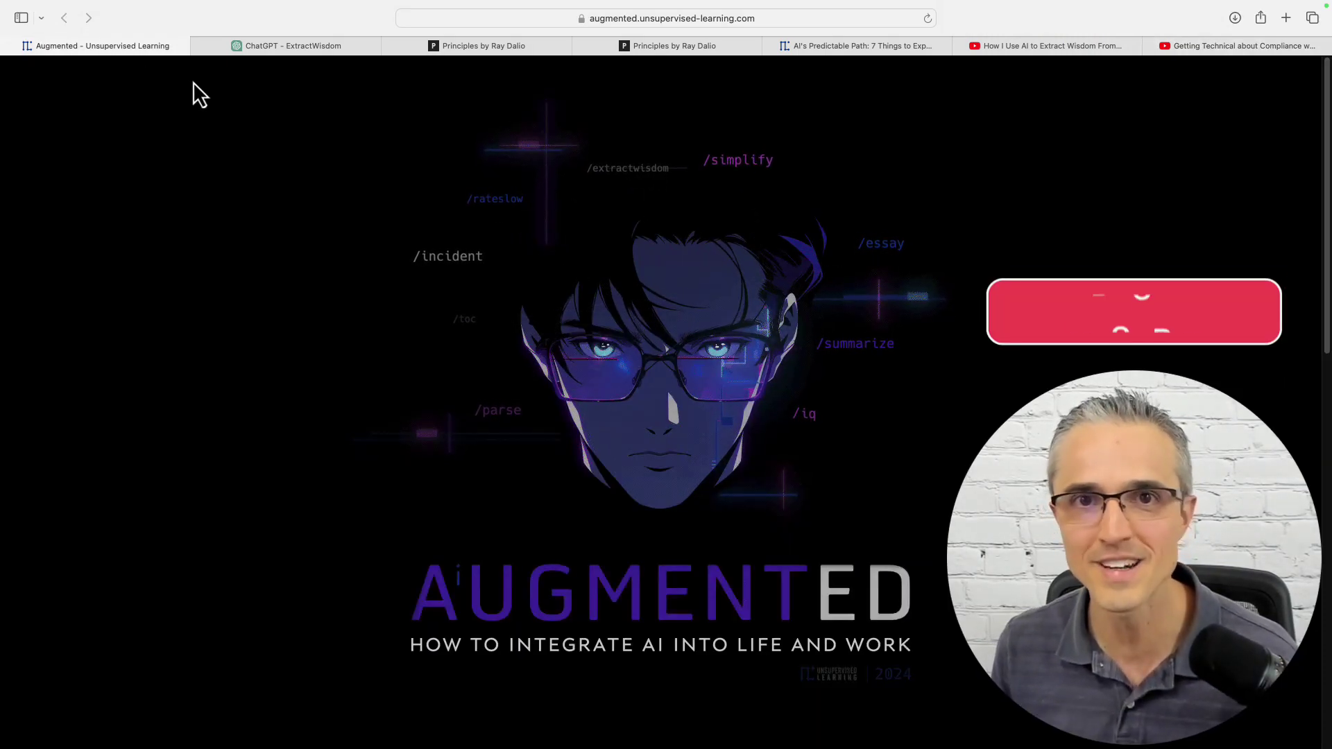